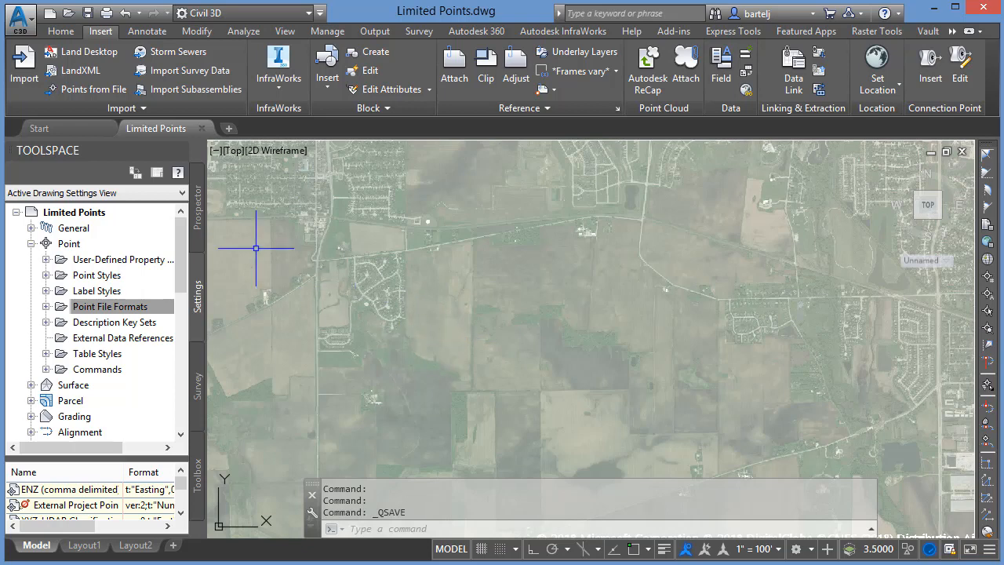
- Import Mass Points.txt using the PNEZD (comma delimited) point file format and undo the import
left_click(95, 89)
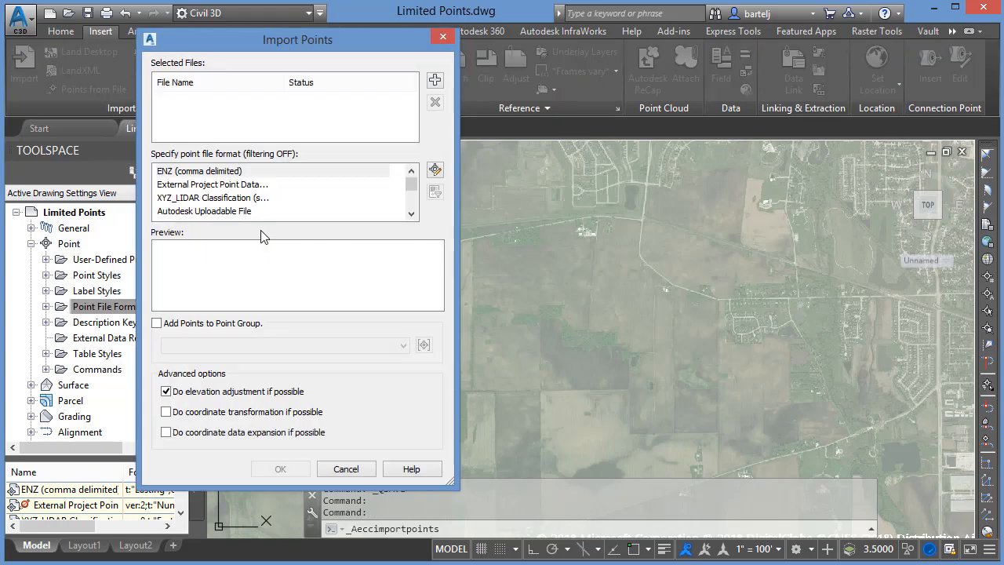
left_click(435, 80)
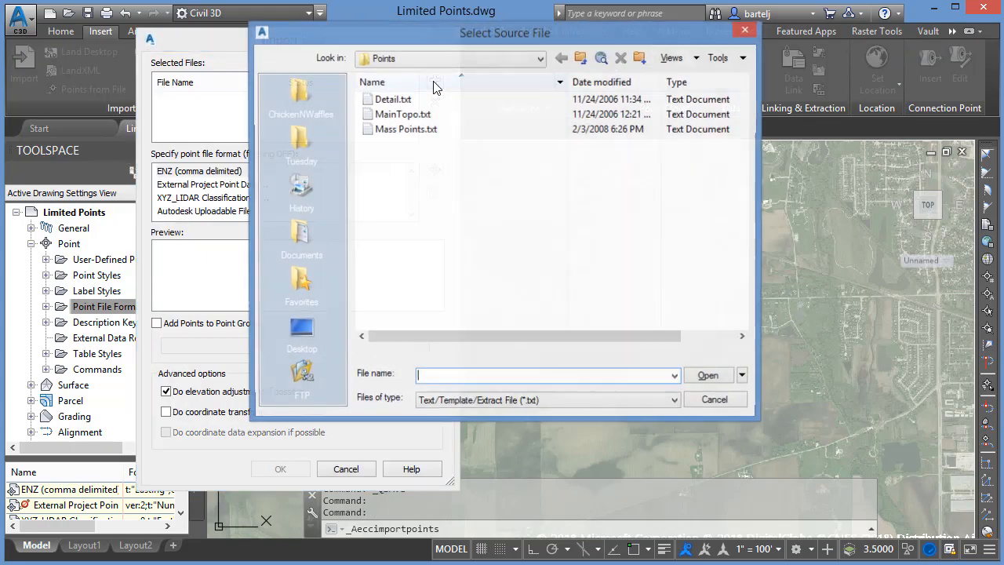
left_click(406, 130)
left_click(709, 376)
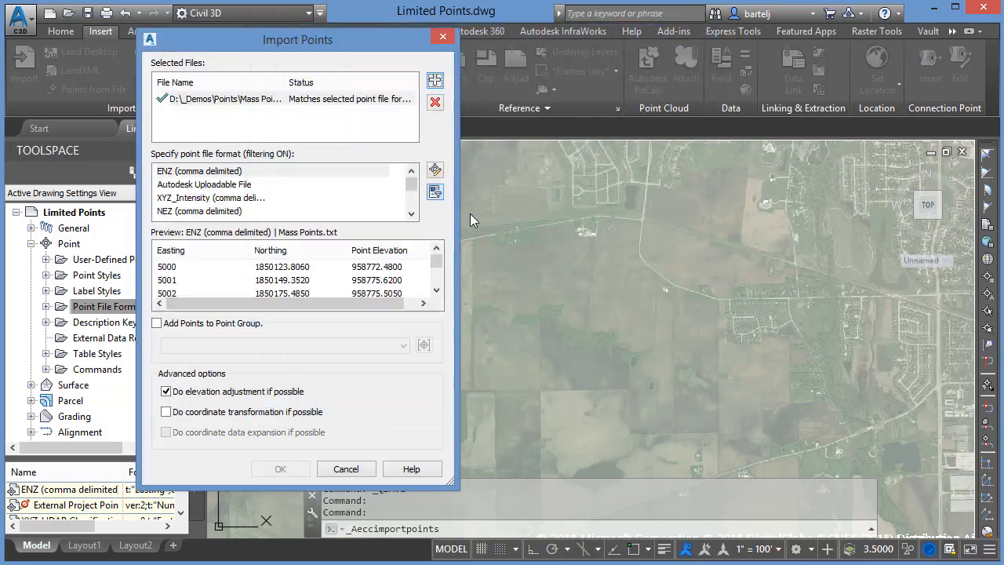
left_click(407, 196)
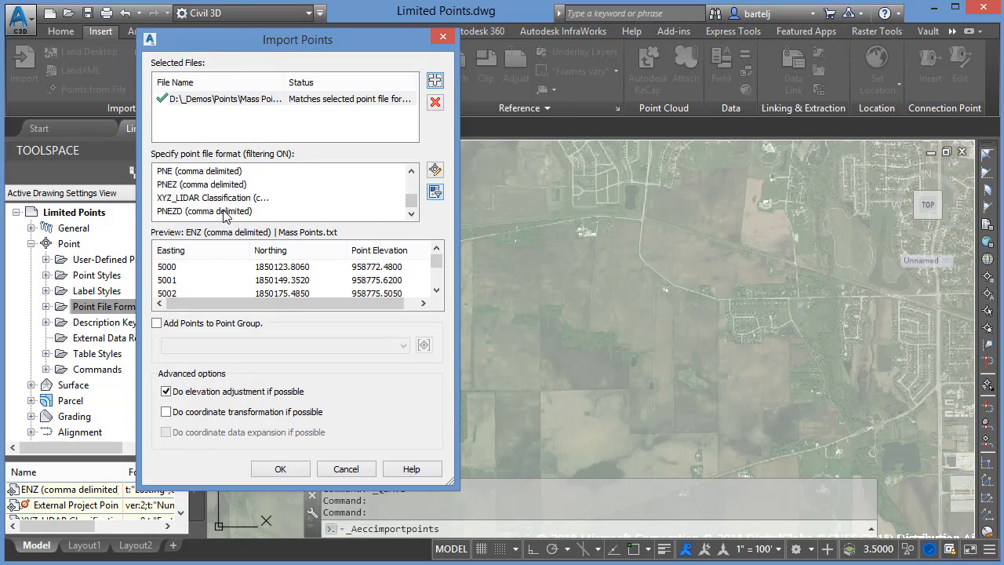
left_click(174, 217)
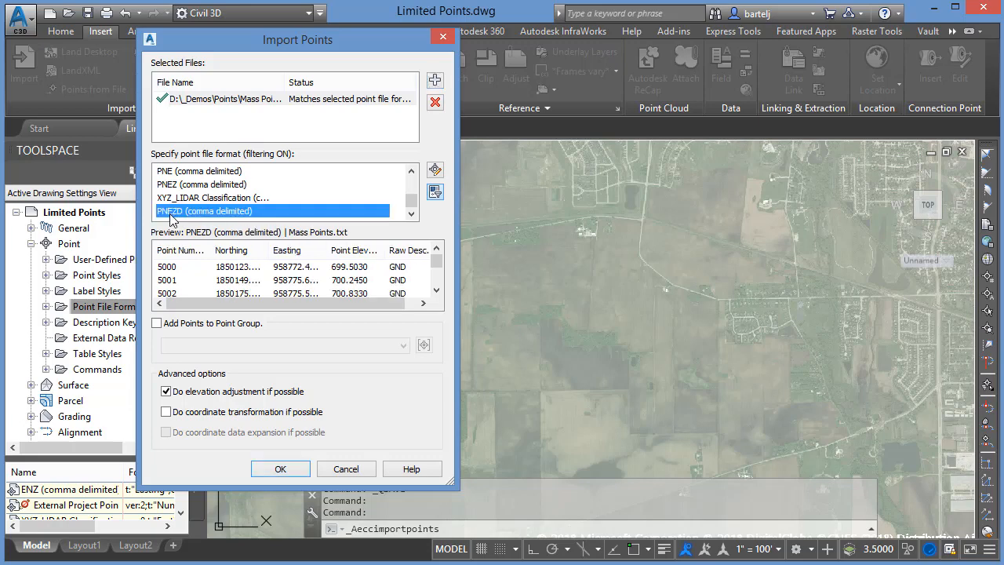
left_click(286, 470)
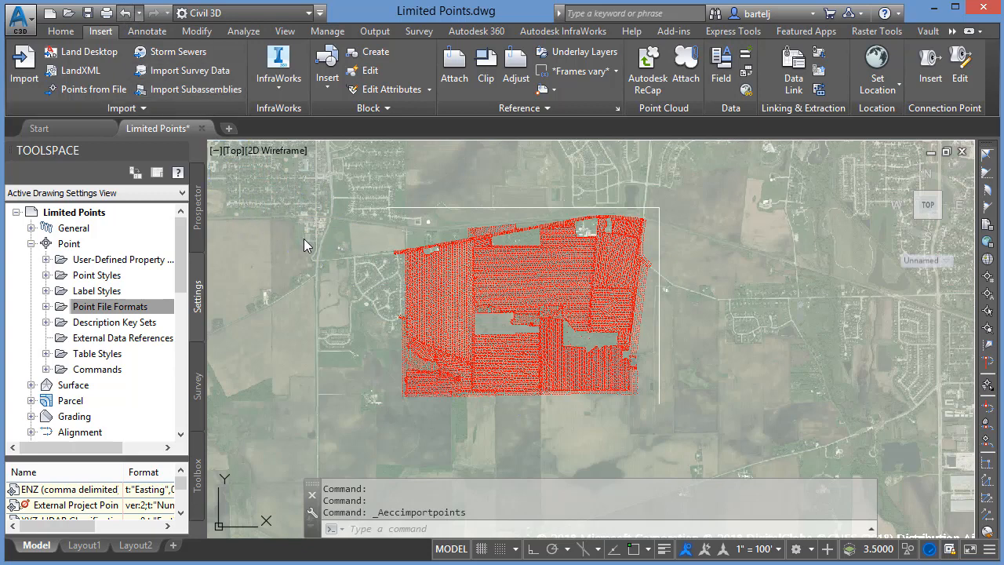
key("ctrl+z")
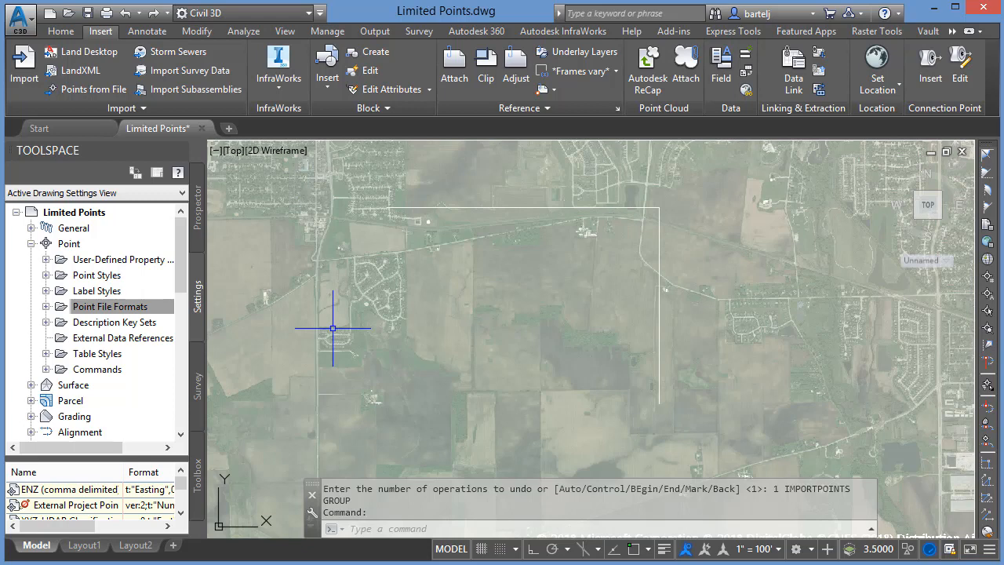
- Expand the Point File Formats settings and create a copy of the PNEZD (comma delimited) format
left_click(129, 308)
left_click(45, 307)
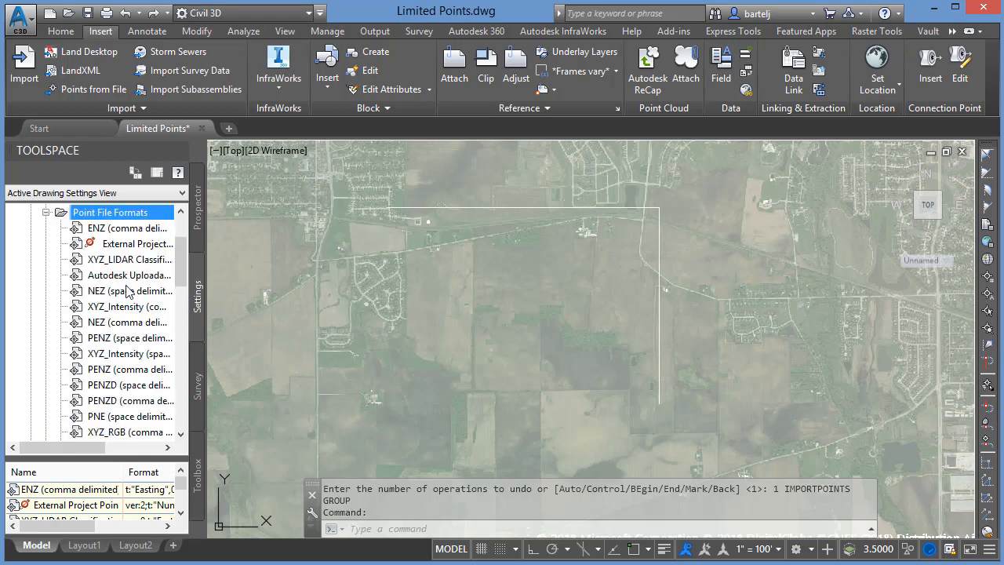
left_click_drag(206, 266, 264, 267)
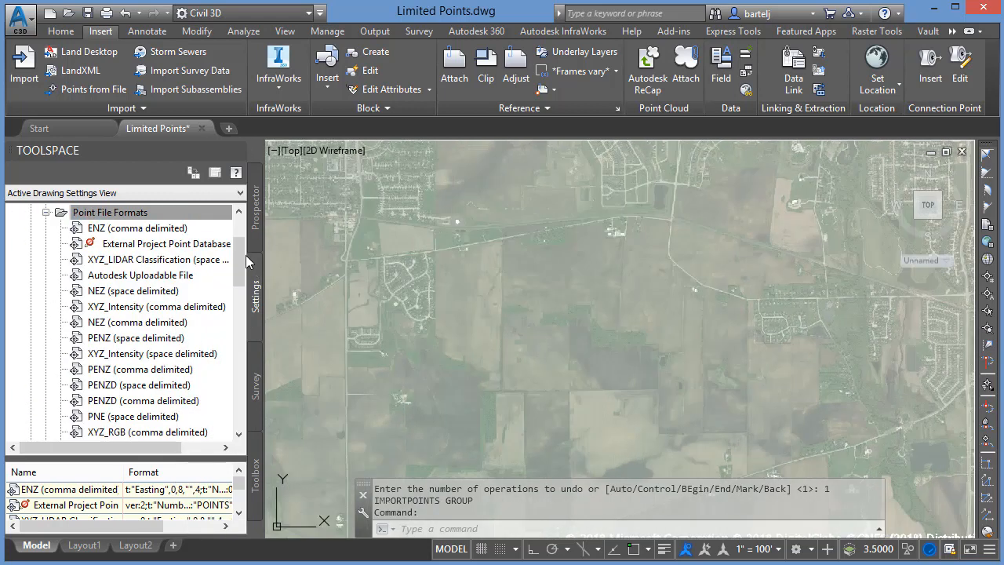
scroll(240, 274, "down", 2)
scroll(239, 275, "down", 3)
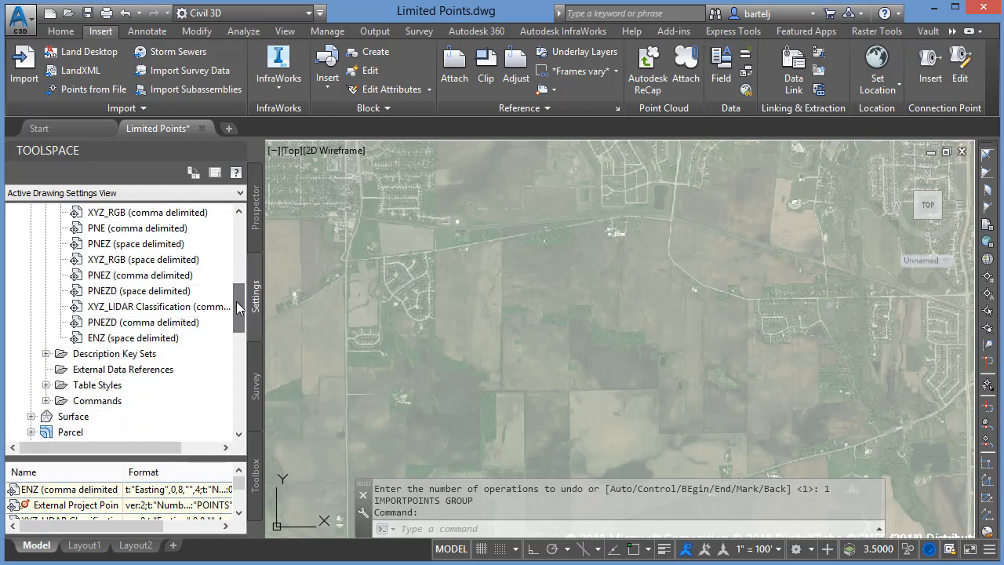
left_click(116, 325)
right_click(116, 325)
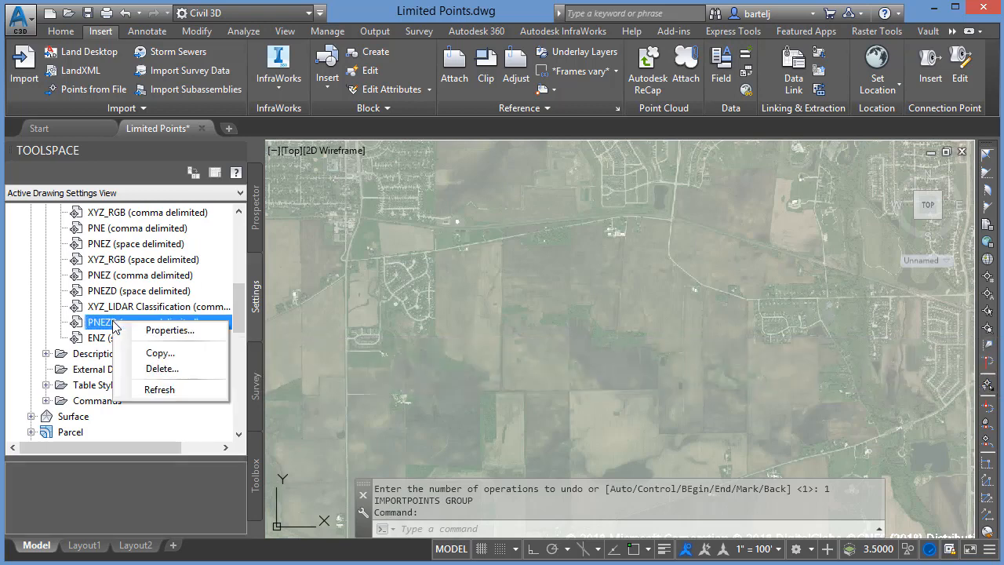
left_click(159, 354)
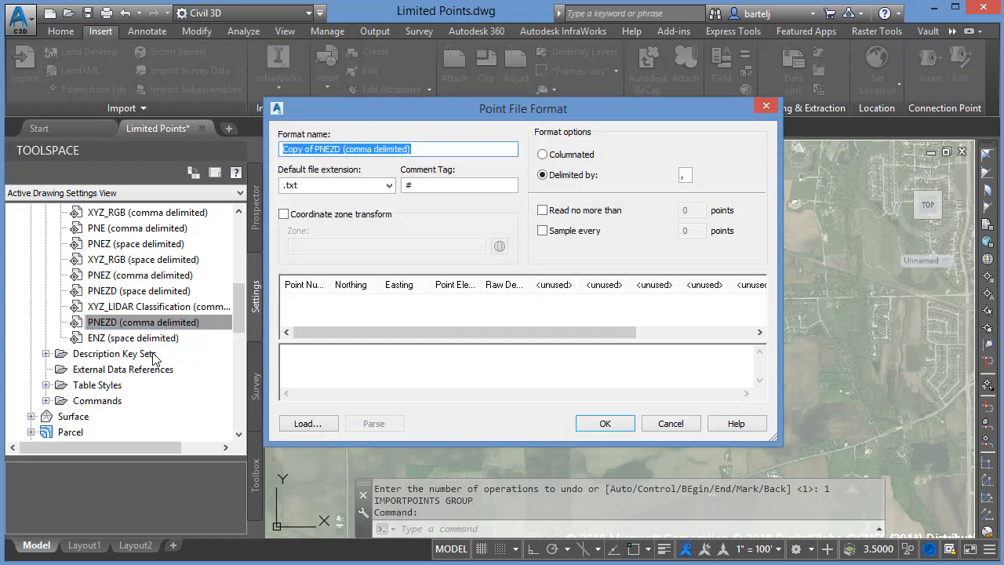
- Name the copied format PNEZD 5000 (comma delimited)
left_click_drag(315, 149, 276, 161)
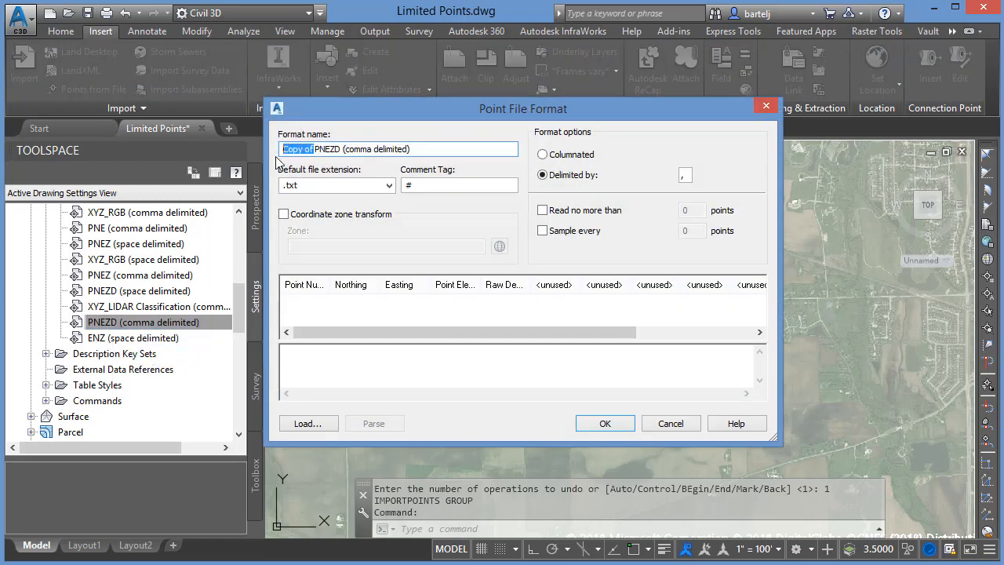
key("Delete")
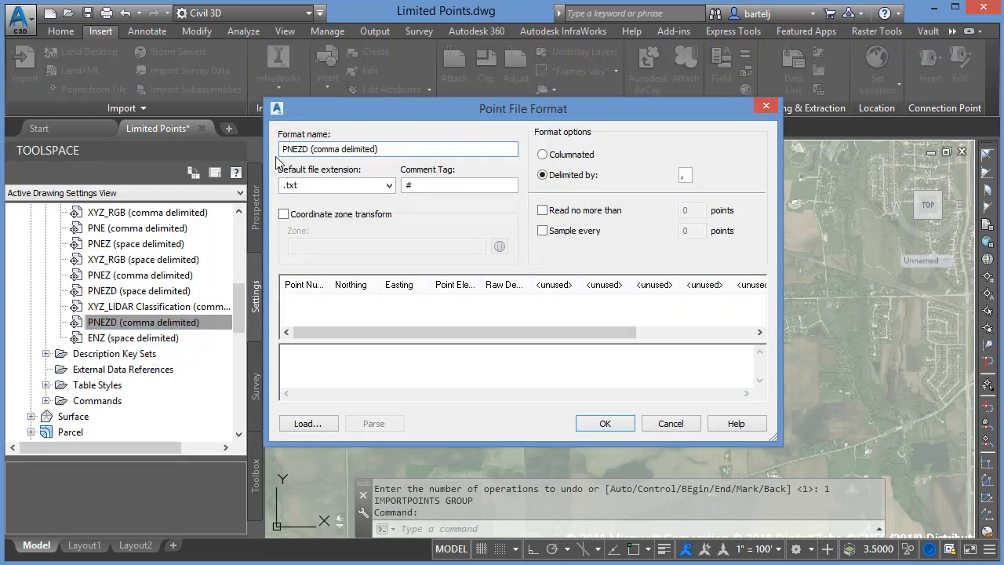
left_click(311, 149)
type("5000")
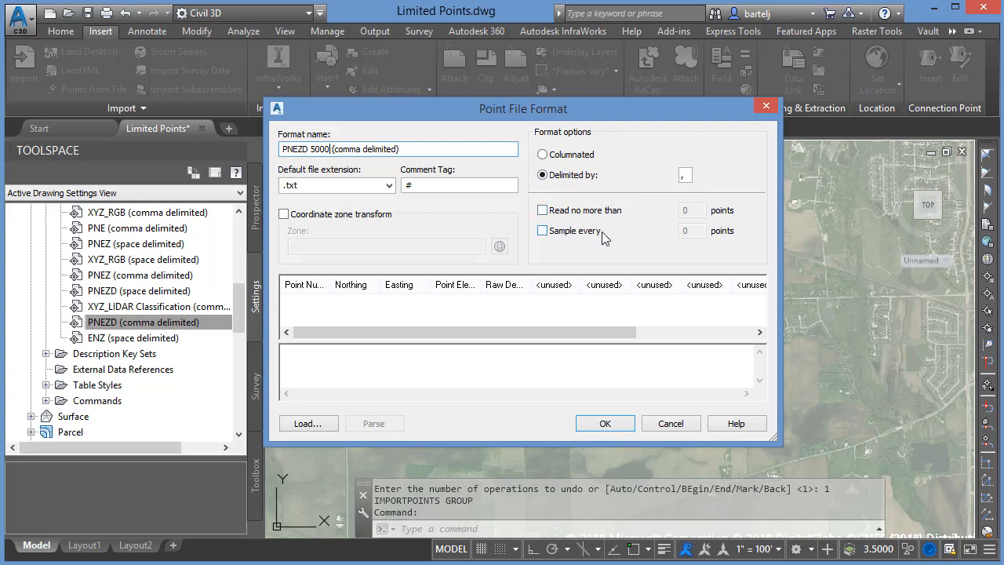
- Limit the format to read no more than 5000 points, sampling every 25 points, and save it
left_click(542, 210)
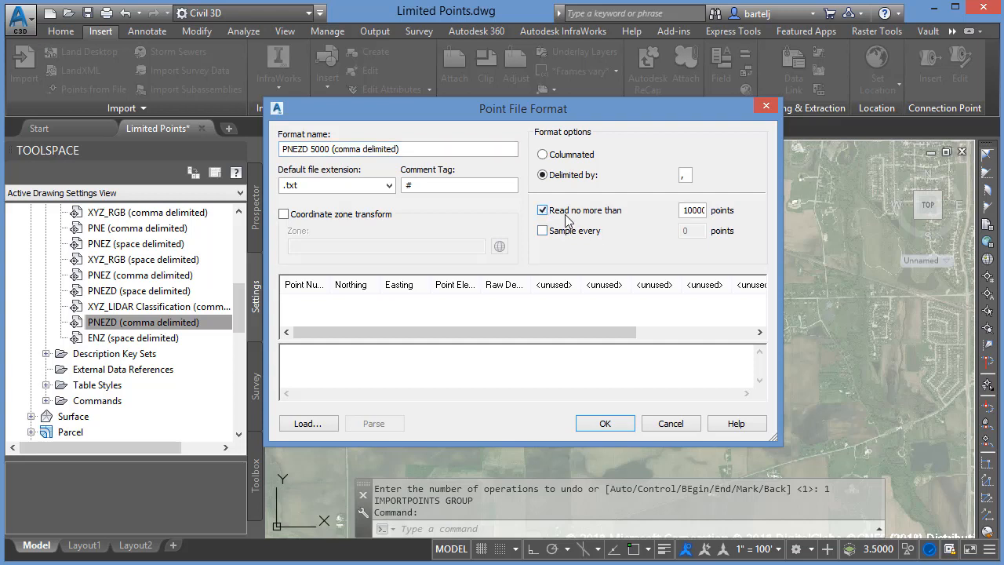
left_click_drag(680, 210, 752, 209)
type("5000")
left_click(542, 231)
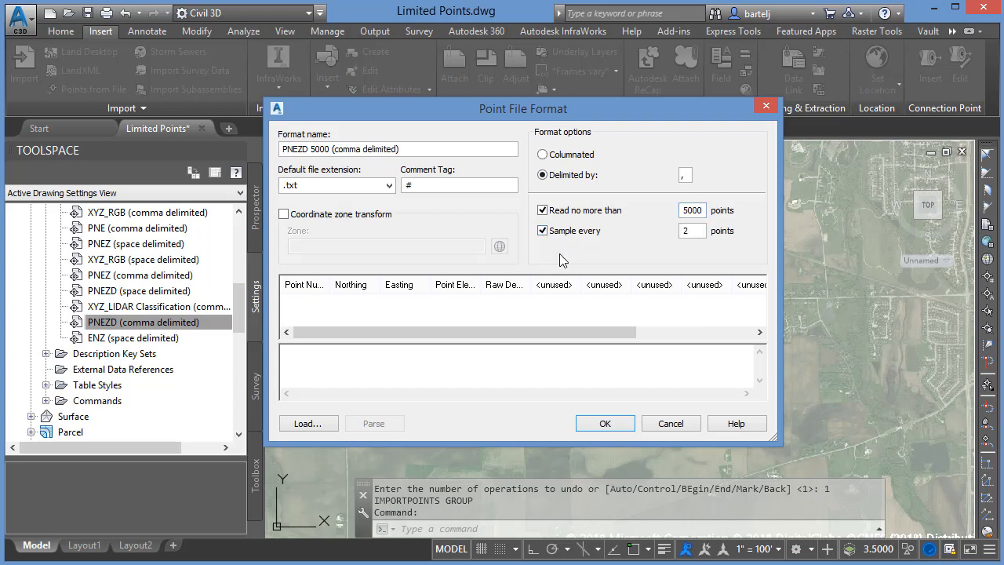
double_click(690, 231)
type("25")
left_click(590, 424)
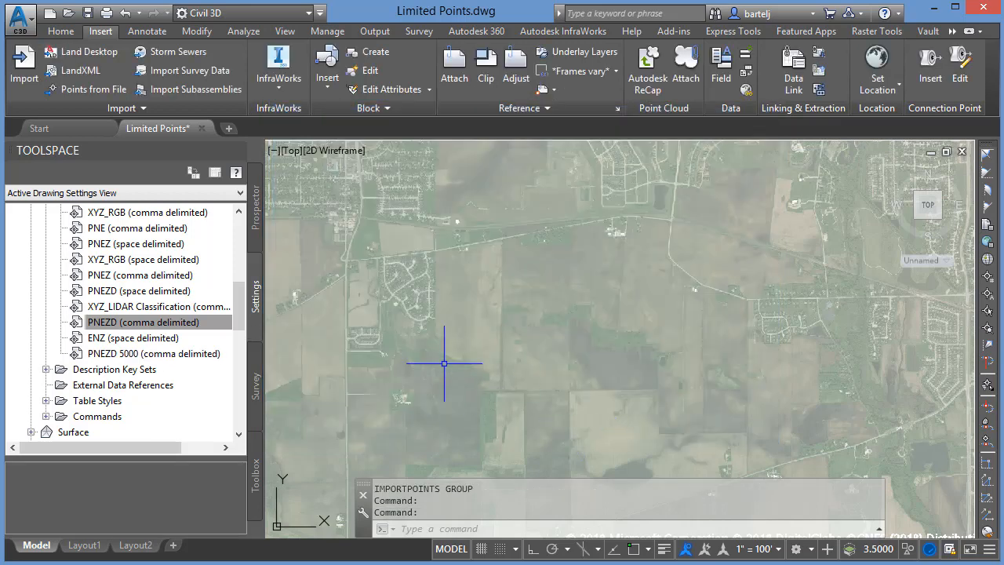
- Import points from Mass Points.txt using the PNEZD 5000 (comma delimited) format
left_click(83, 90)
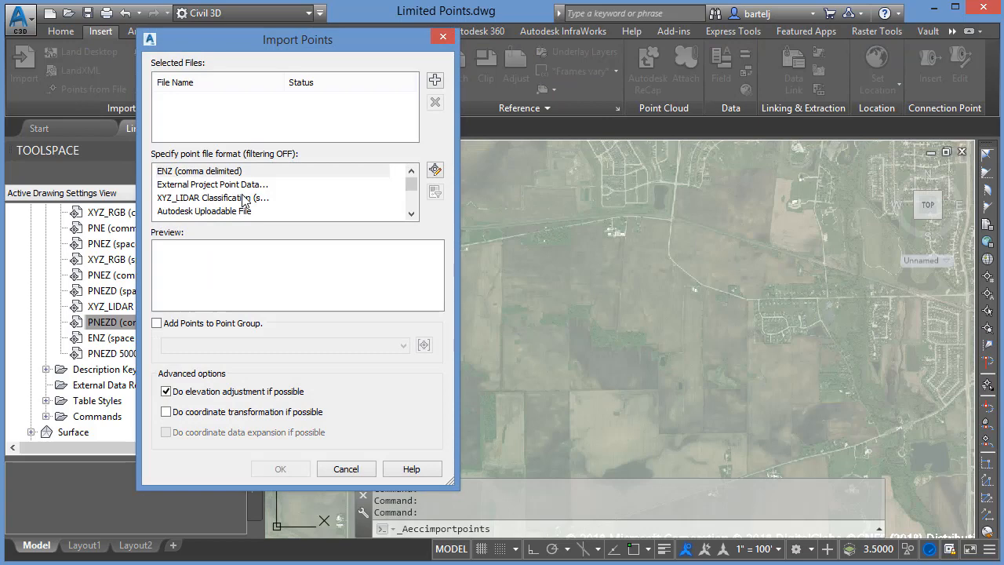
left_click(435, 80)
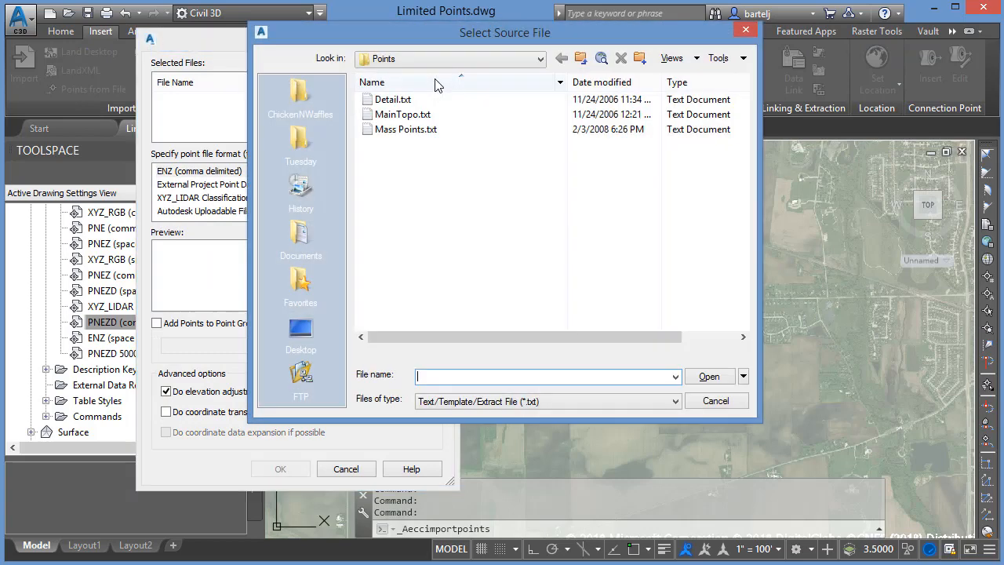
left_click(412, 130)
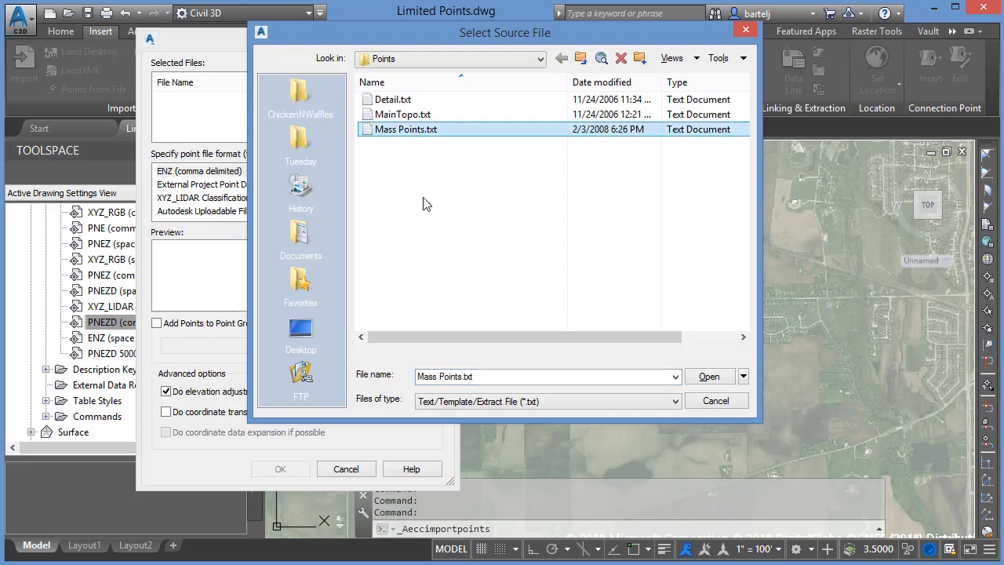
left_click(704, 379)
left_click_drag(411, 188, 412, 205)
left_click(259, 211)
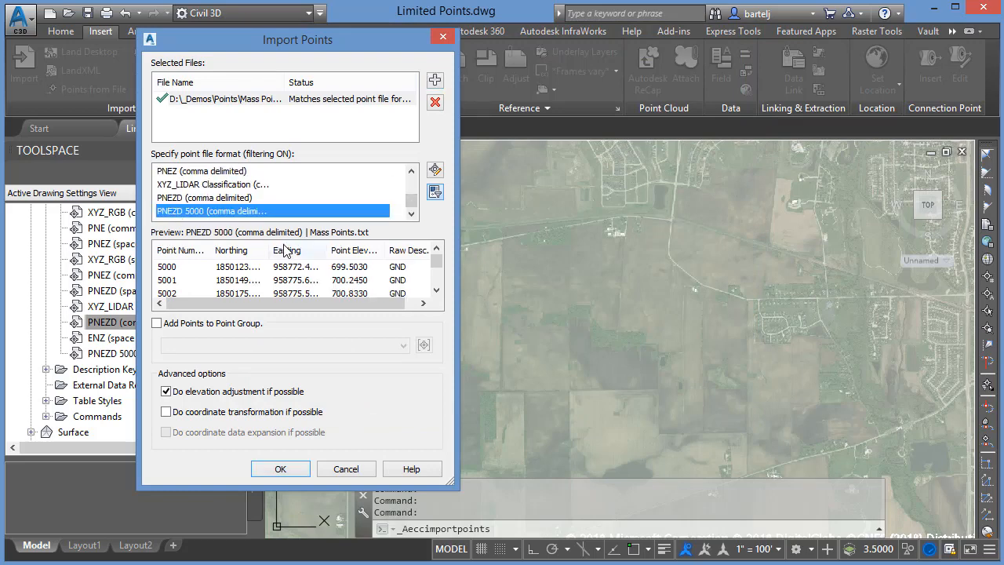
left_click(280, 468)
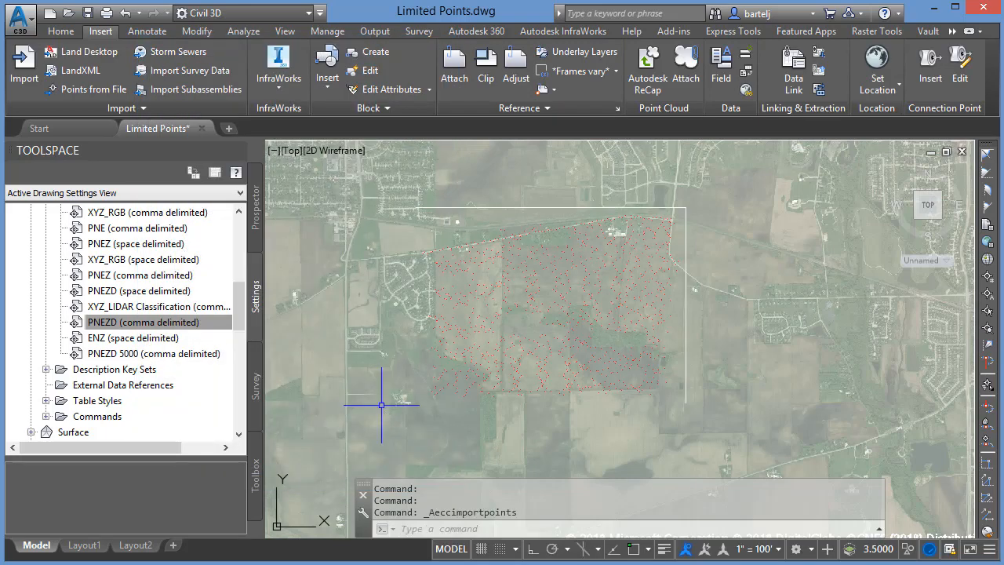
- Set the drawing's annotation scale to 1" = 250'
left_click(779, 552)
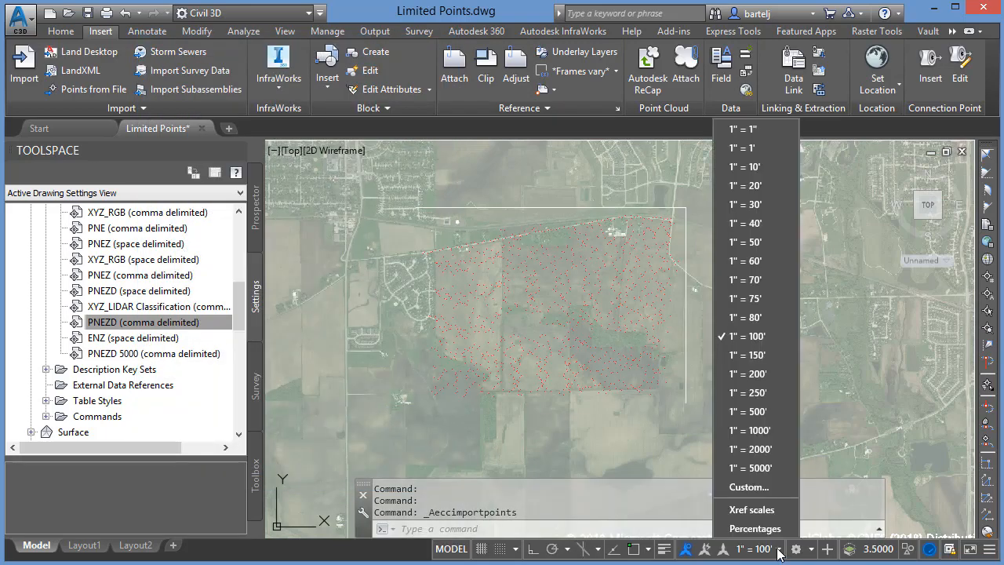
left_click(767, 391)
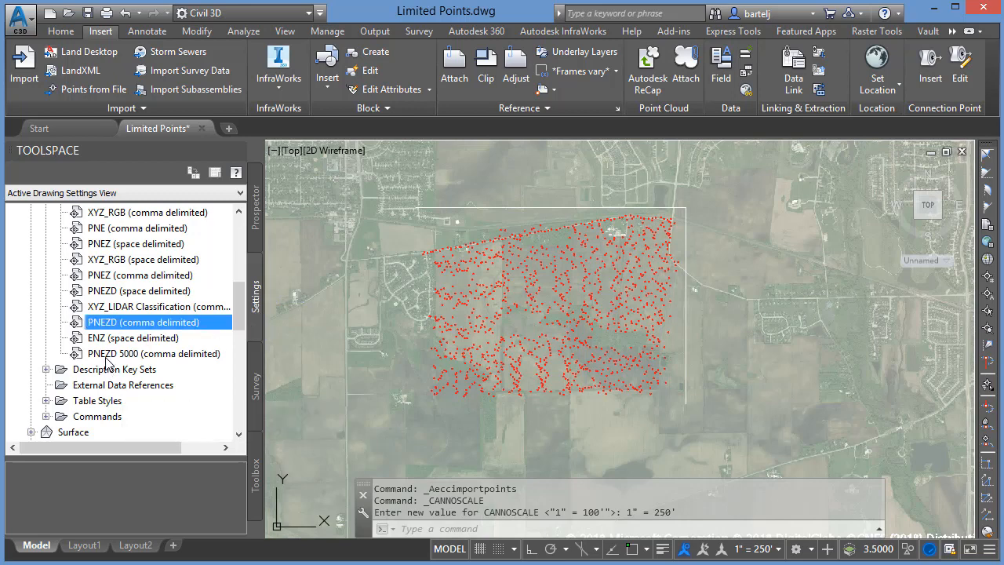
mouse_move(139, 357)
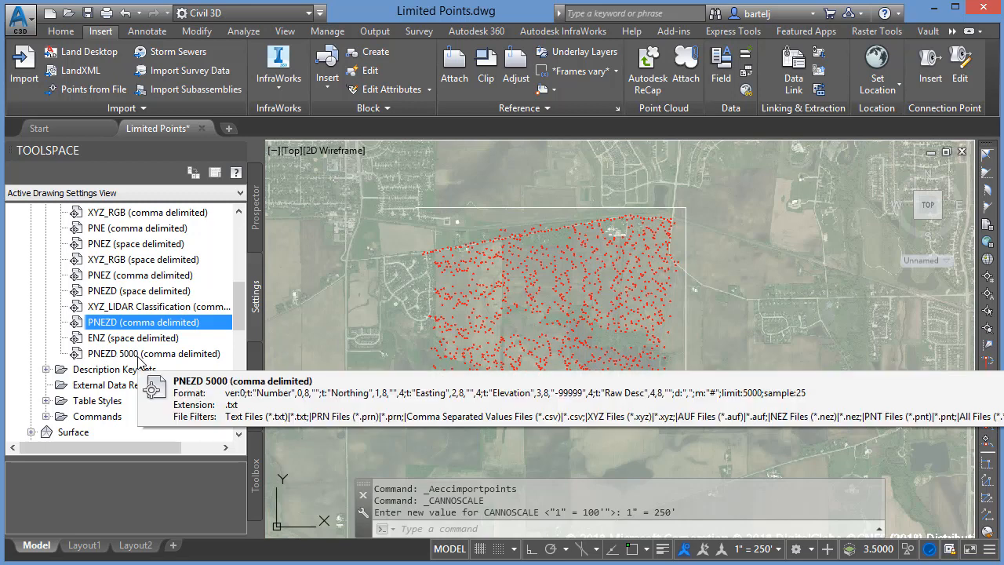